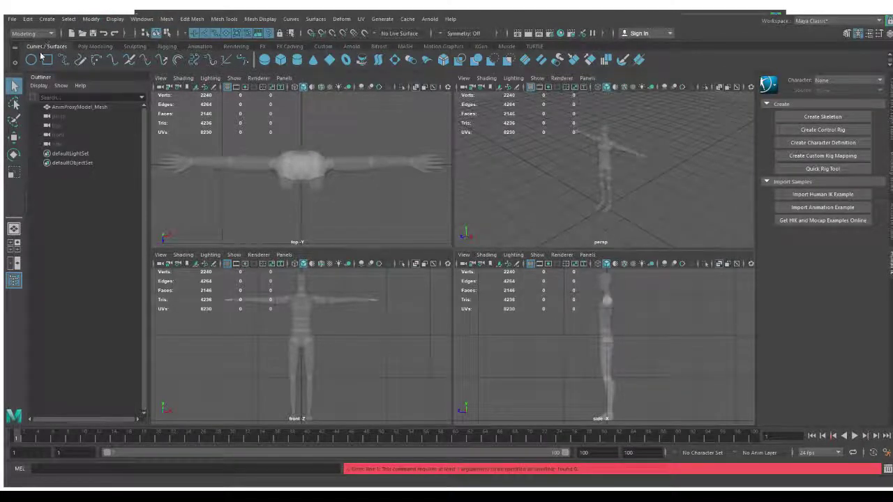
Step: Switch to the Rigging menu set, select the whole character mesh and check it in the perspective view
key("F3")
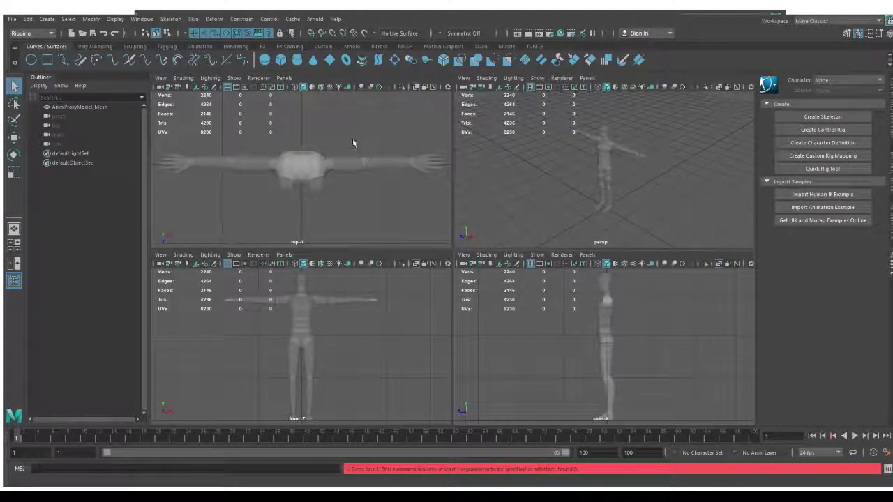
left_click_drag(353, 142, 379, 189)
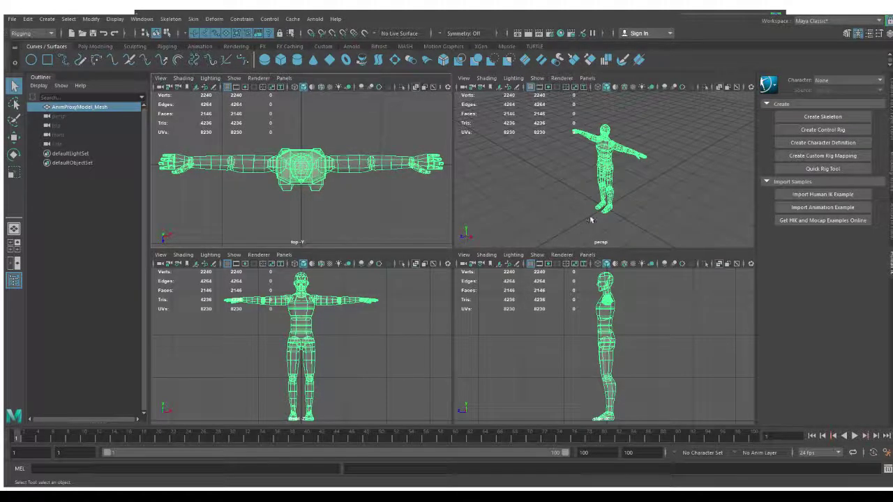
key("space")
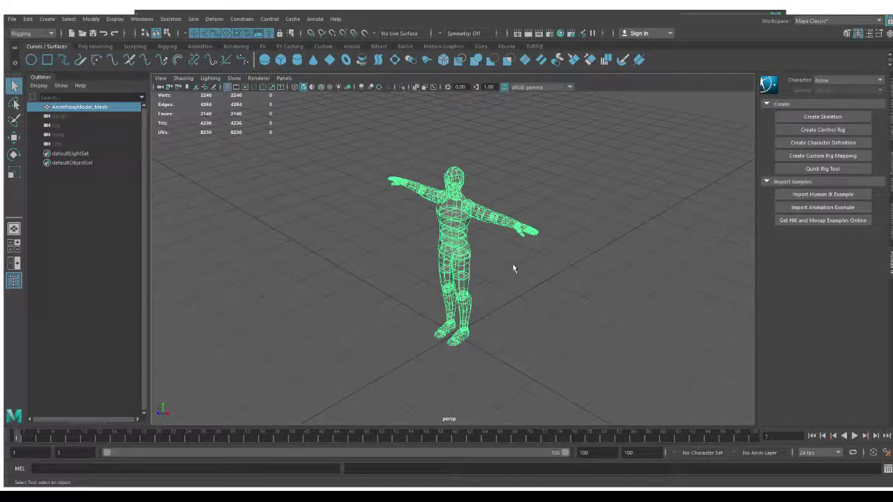
key("space")
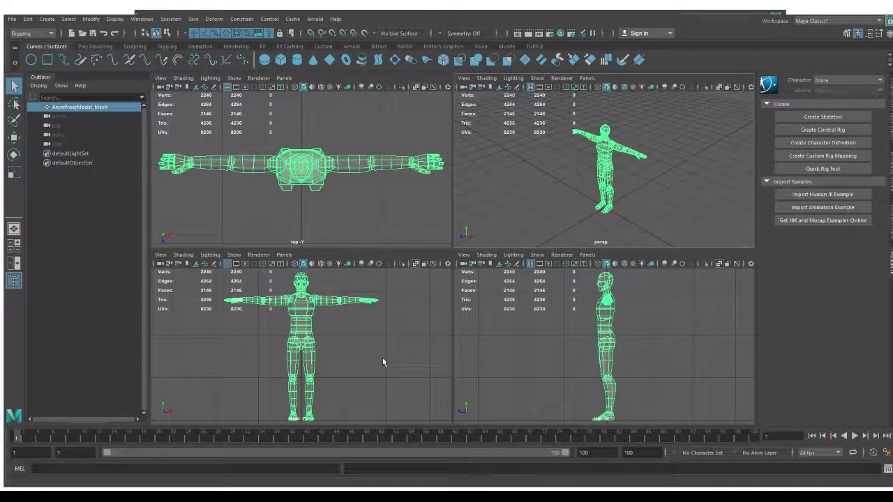
Step: Create a HumanIK skeleton with default settings and select it in the front view
left_click(824, 117)
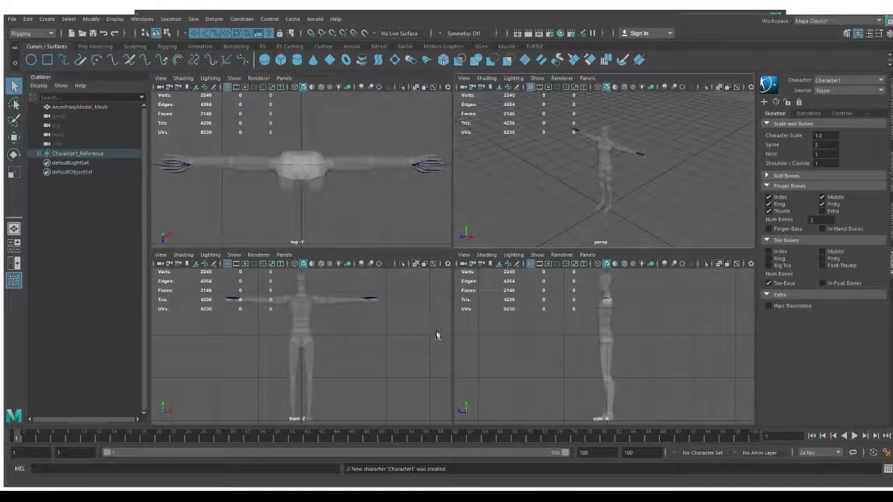
key("space")
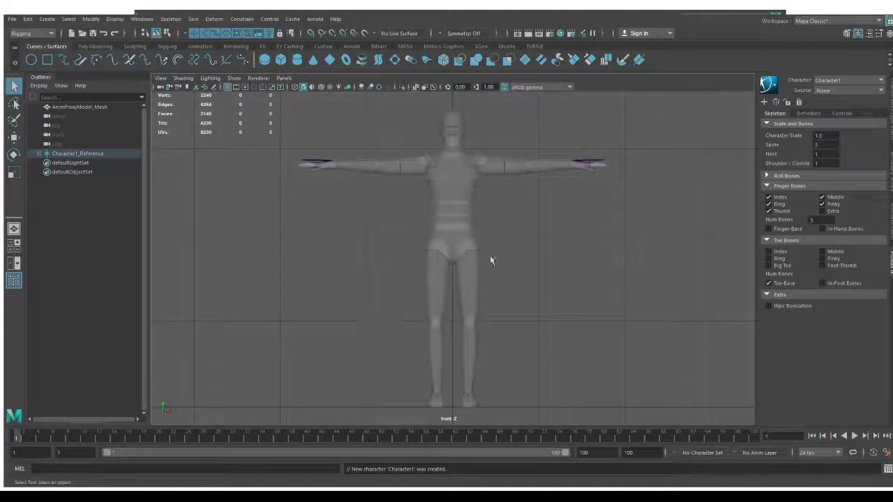
left_click(462, 247)
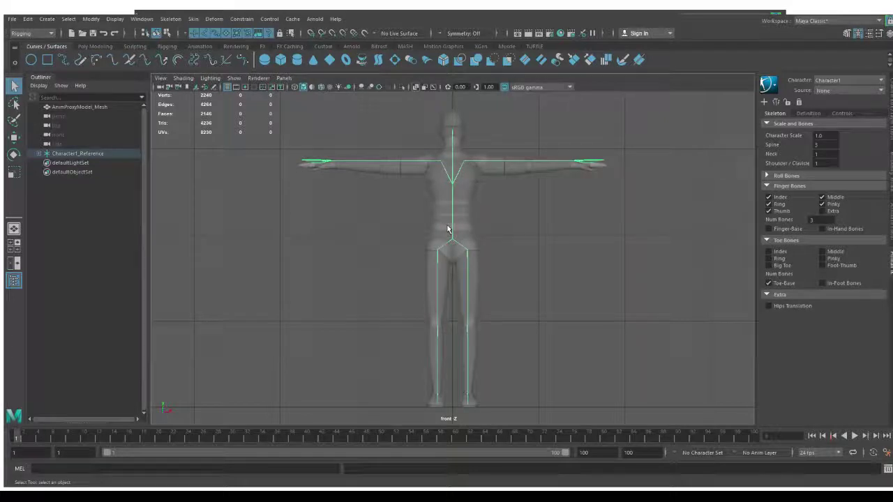
Step: Examine how the generated skeleton sits inside the character mesh from the front in the perspective view
key("space")
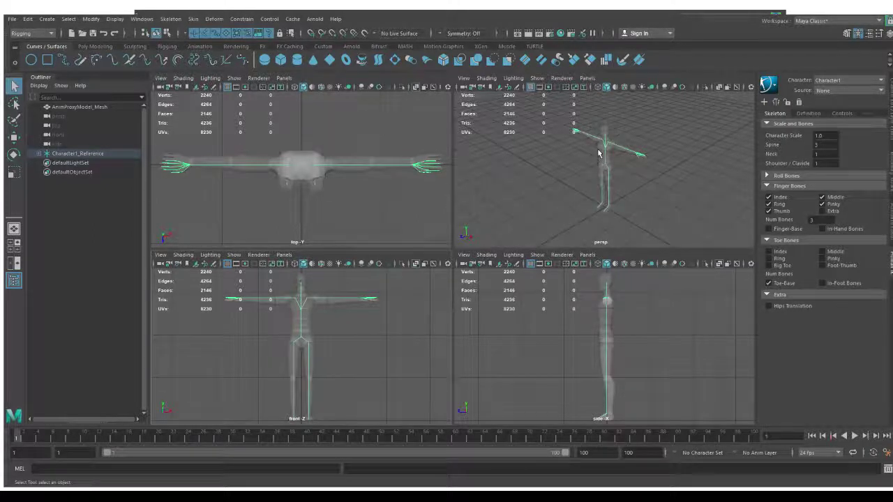
key("space")
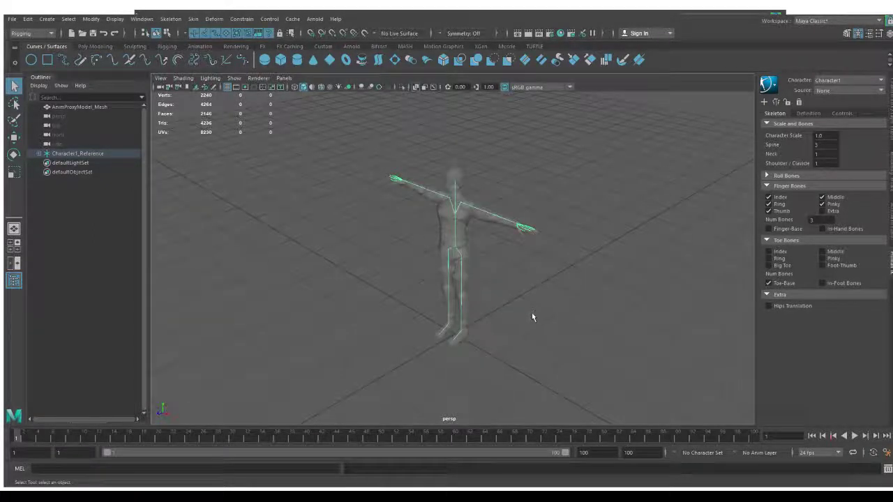
left_click_drag(536, 309, 576, 291, "alt")
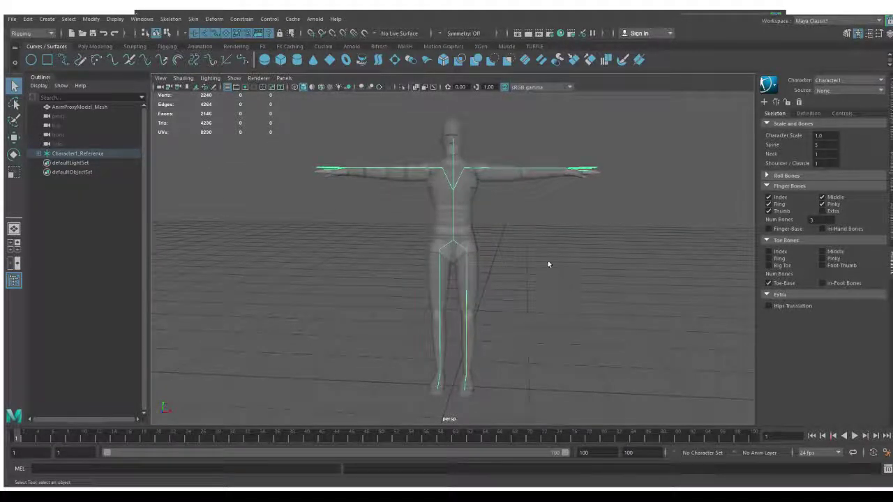
left_click(470, 217)
key("alt+x")
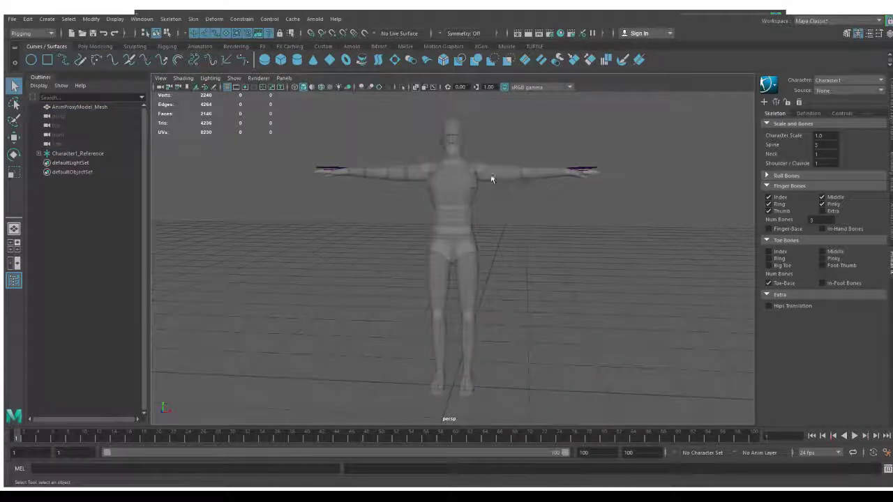
left_click(460, 122)
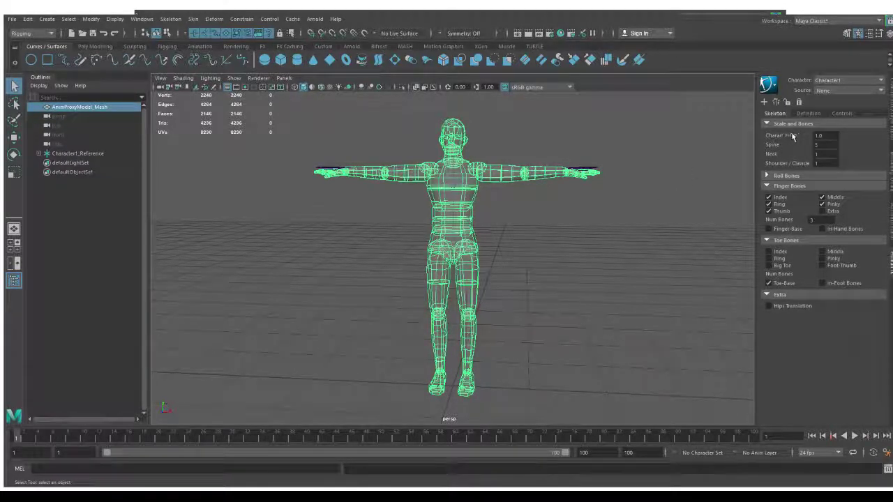
left_click(533, 219)
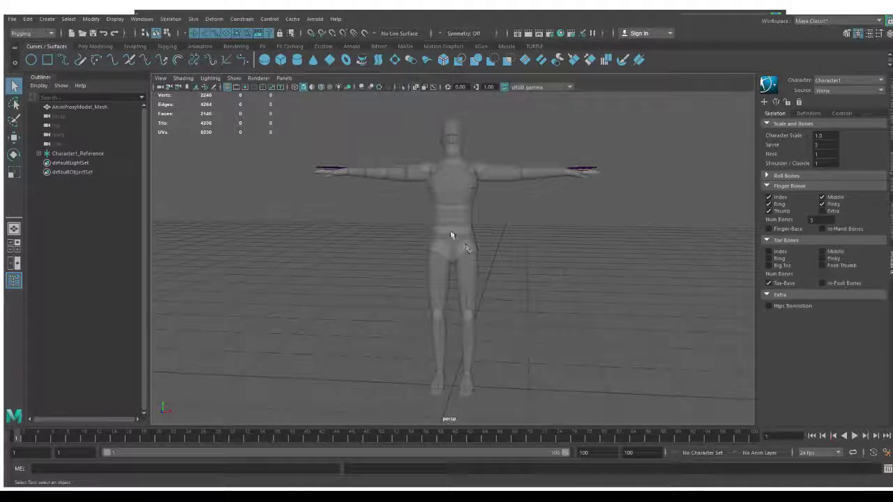
Step: Select the skeleton and open its Character Scale value for editing
left_click(463, 254)
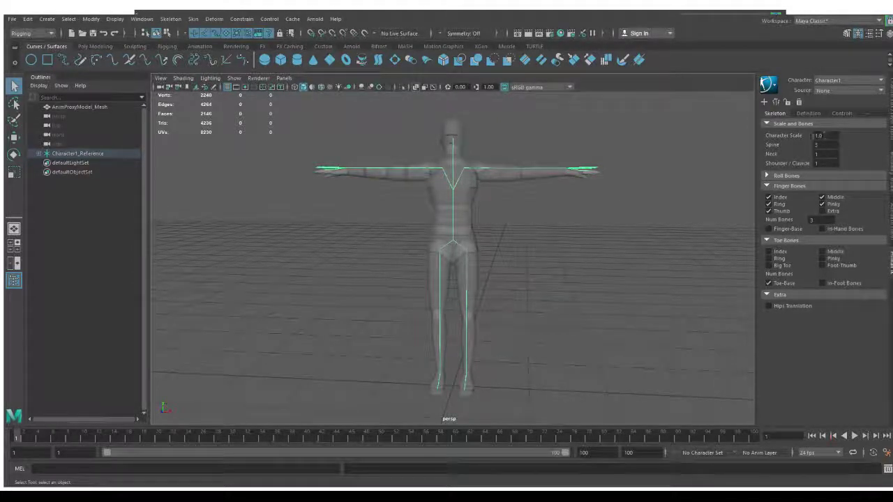
left_click(819, 135)
double_click(818, 135)
left_click_drag(526, 258, 543, 216, "alt")
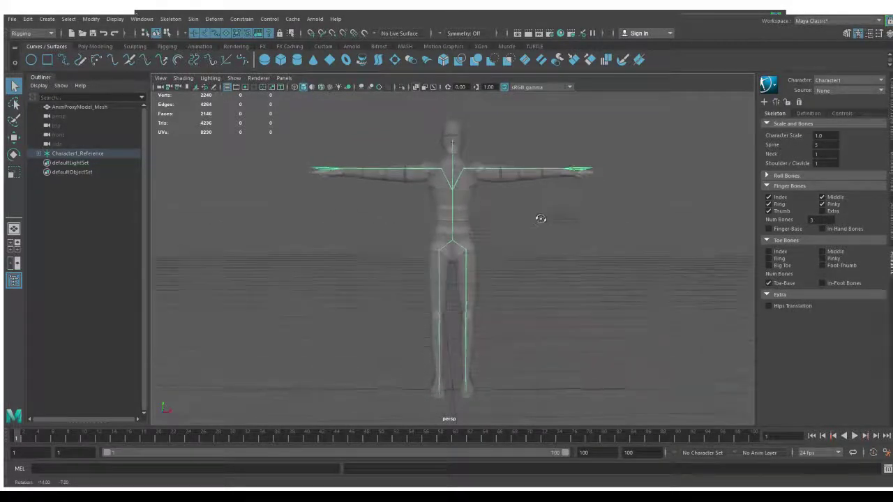
Step: Examine how the hip, knee, ankle and toe joints line up with the mesh's legs in the front and side views
key("space")
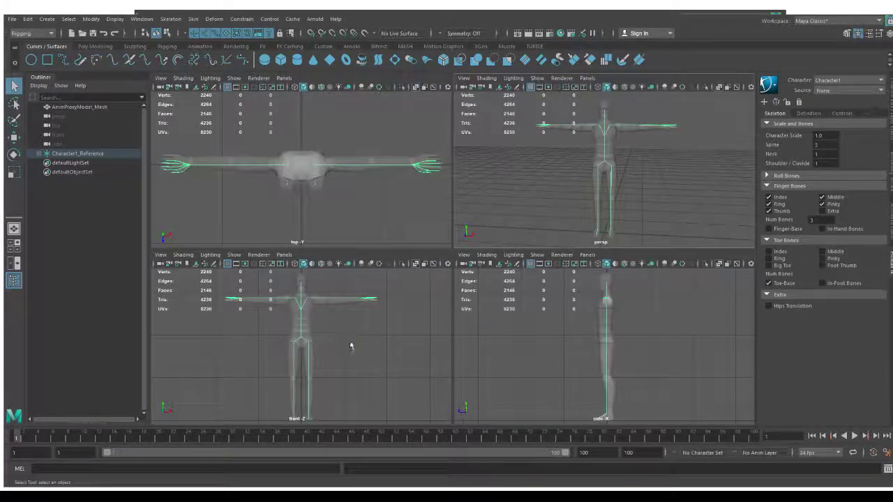
key("space")
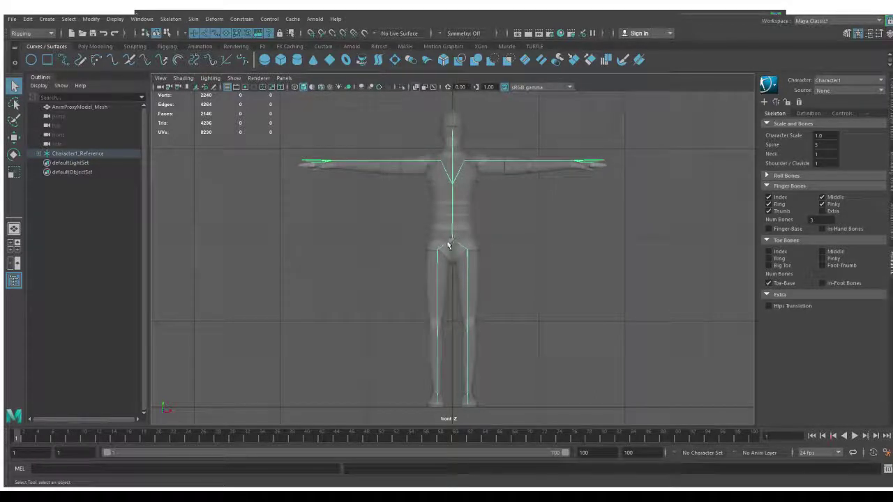
scroll(458, 250, "up", 3)
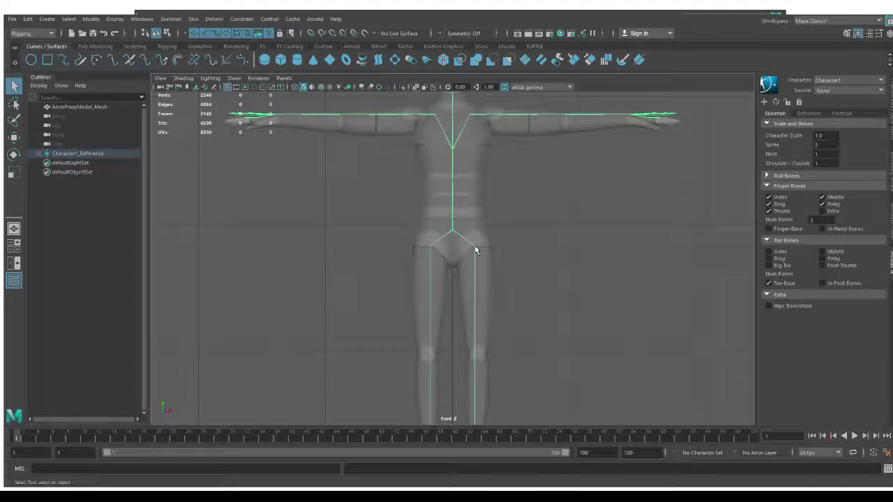
scroll(587, 309, "down", 2)
scroll(572, 234, "up", 3)
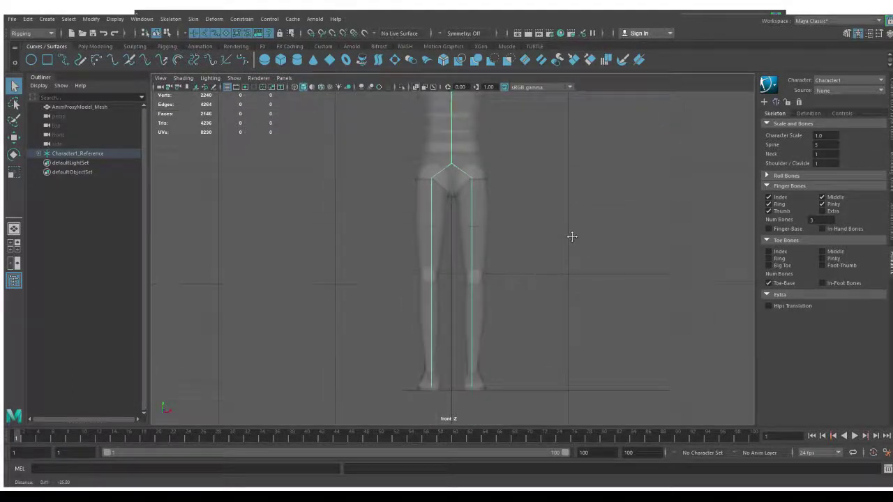
middle_click_drag(572, 233, 570, 227, "alt")
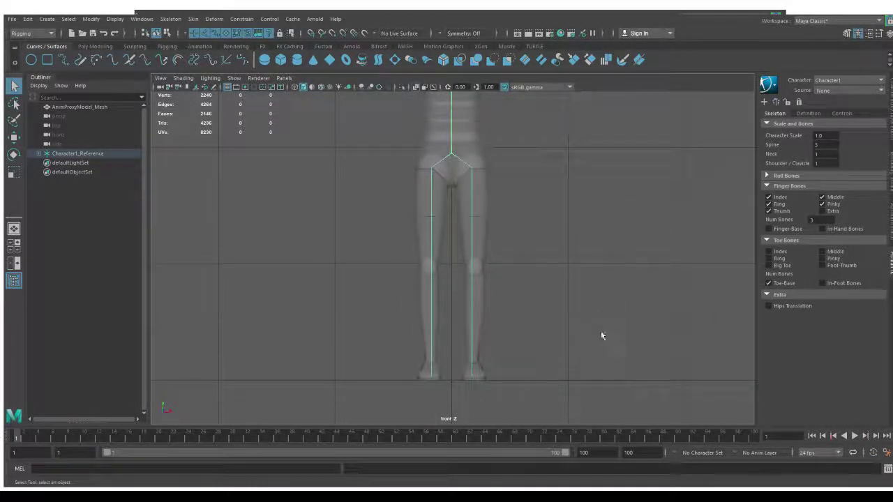
key("space")
key("space")
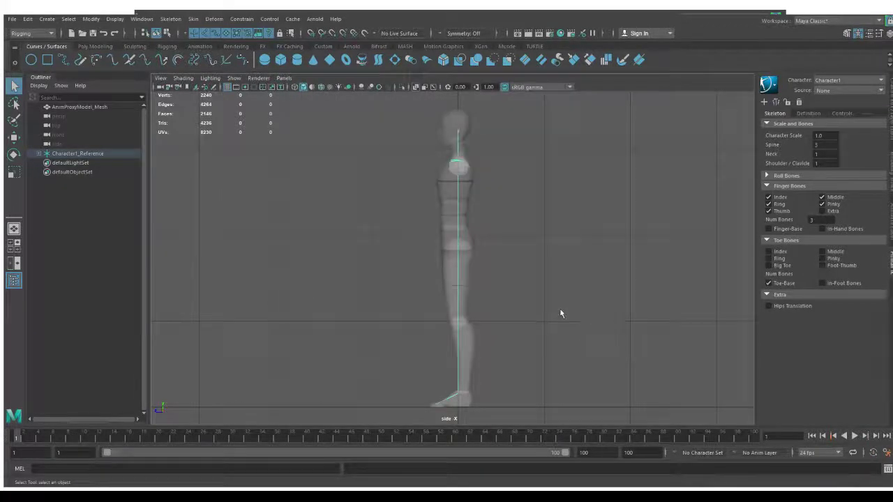
middle_click_drag(560, 312, 552, 247, "alt")
scroll(500, 247, "up", 4)
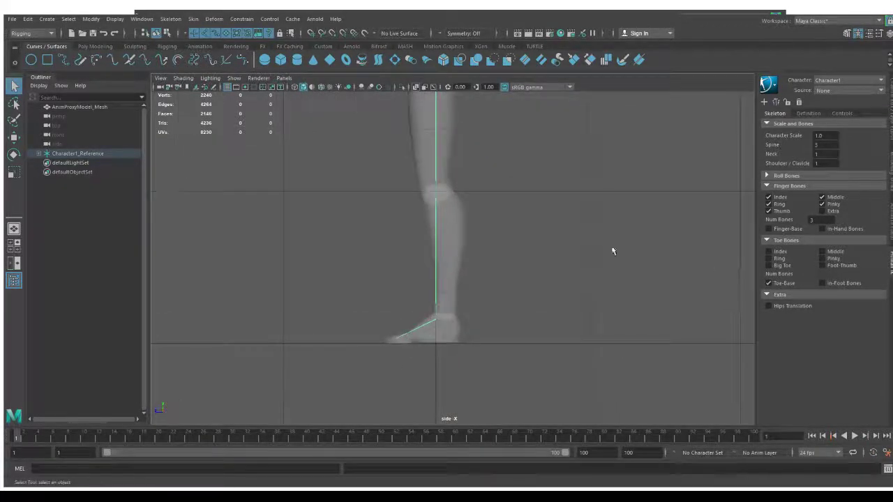
middle_click_drag(609, 247, 607, 299, "alt")
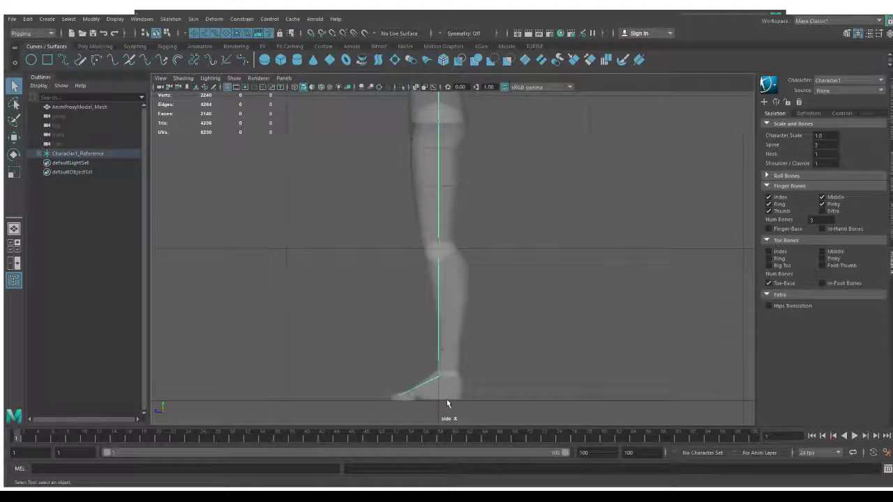
middle_click_drag(526, 275, 510, 283, "alt")
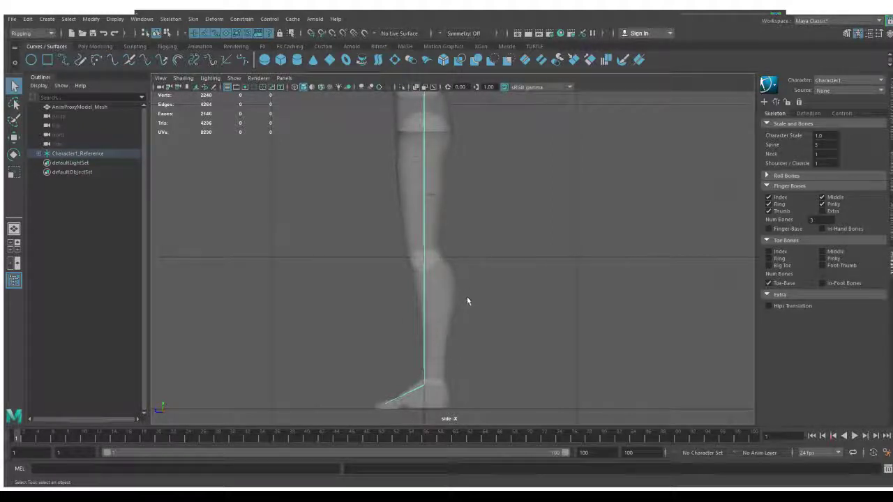
Step: Examine how the spine, shoulder, neck and head joints line up with the mesh's upper body in the front and side views
key("space")
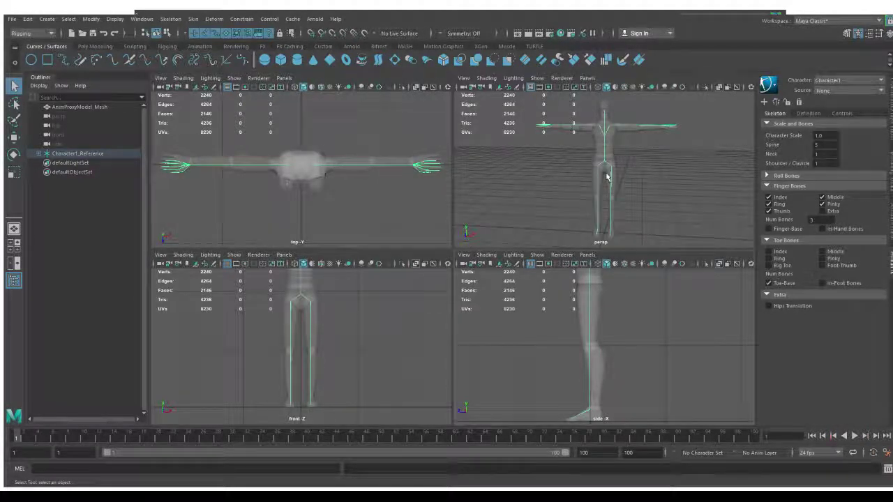
key("space")
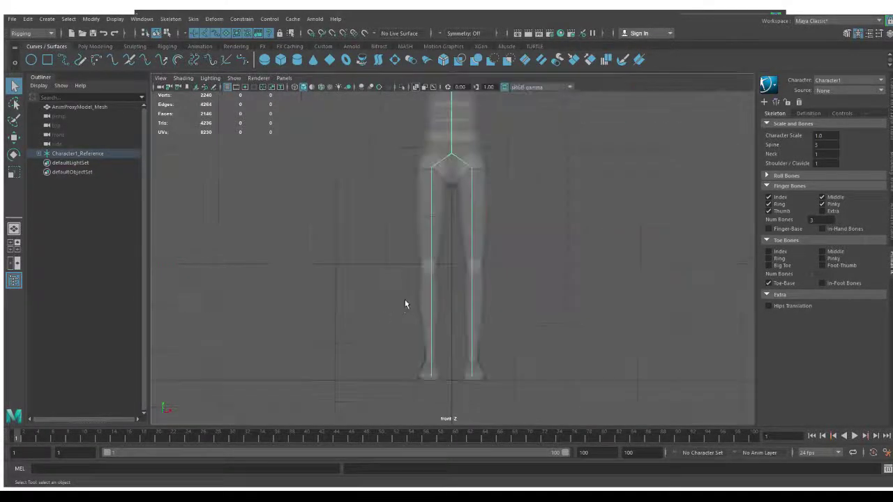
scroll(406, 302, "down", 3)
scroll(538, 253, "up", 3)
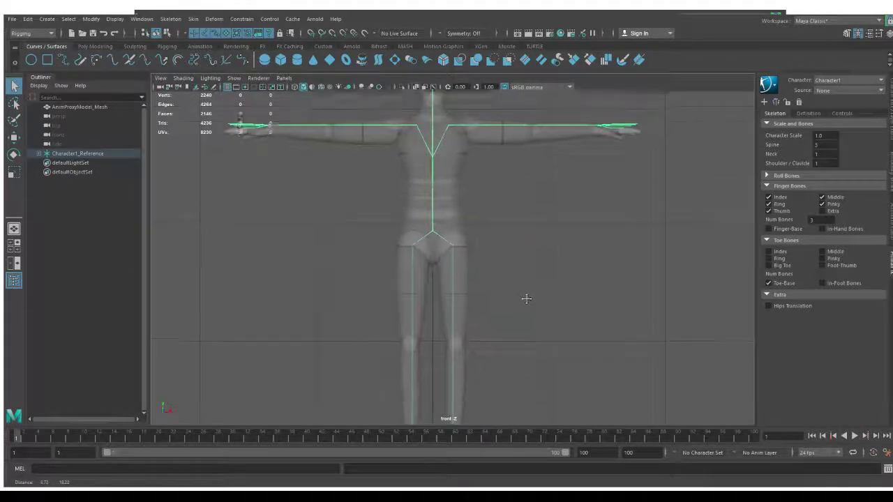
scroll(511, 295, "up", 5)
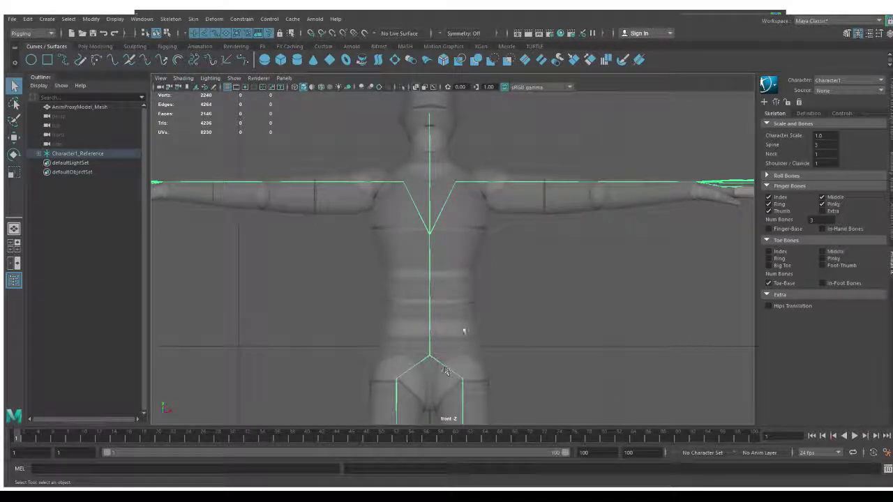
key("space")
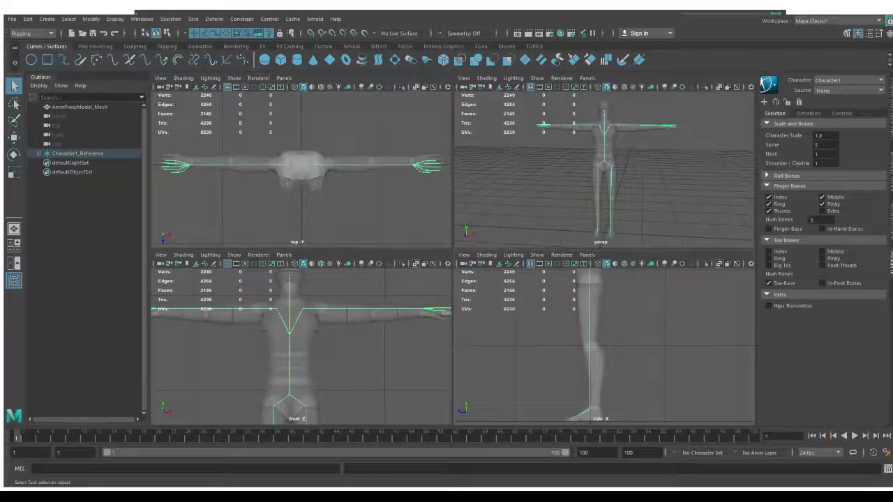
key("space")
right_click_drag(616, 281, 618, 351, "alt")
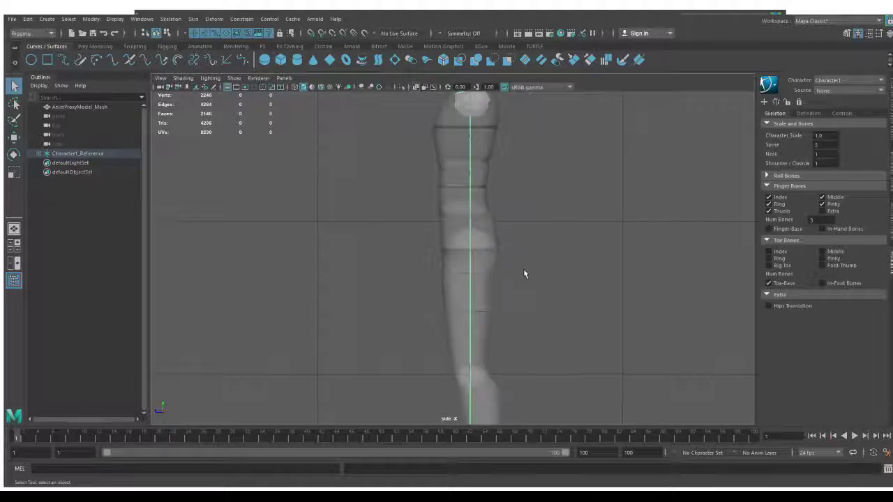
key("space")
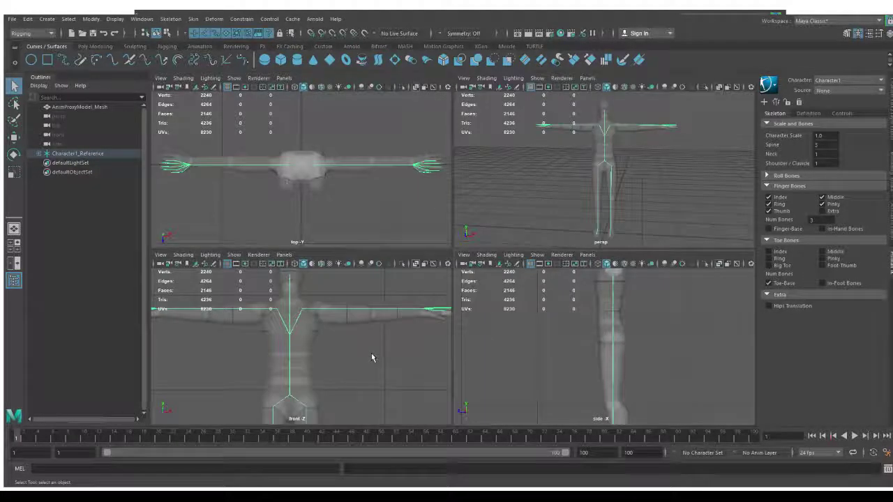
key("space")
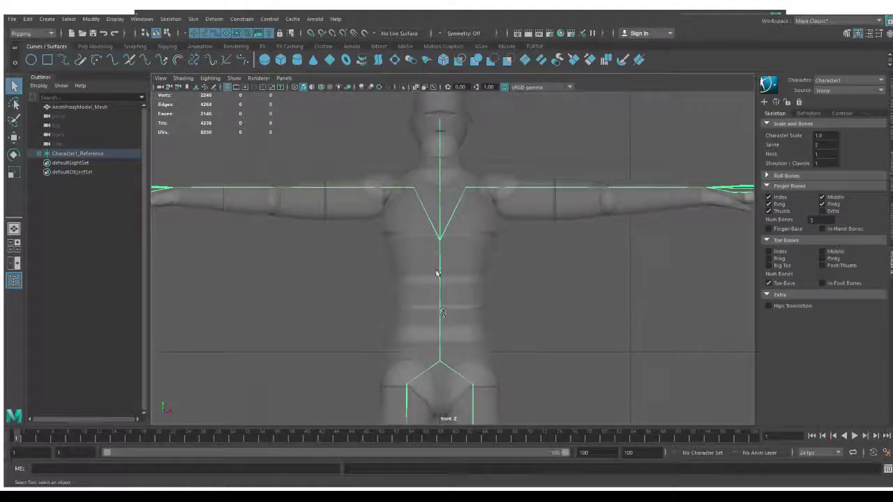
middle_click_drag(560, 293, 541, 319, "alt")
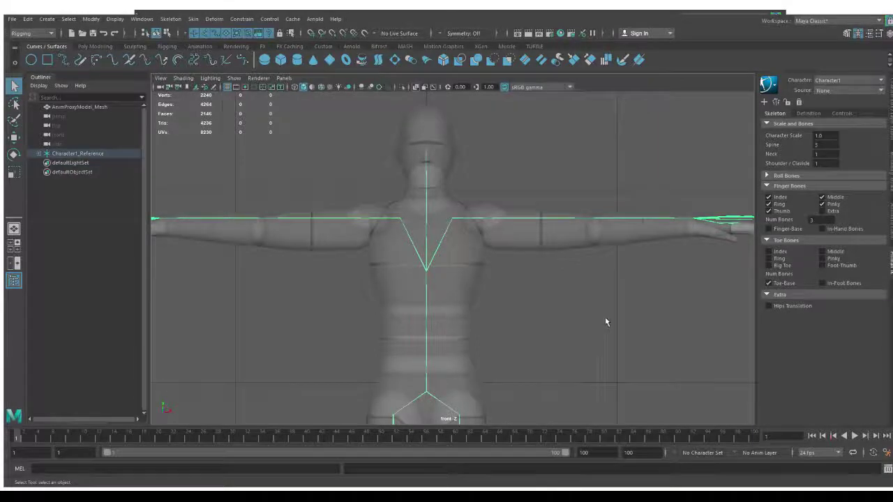
key("space")
key("space")
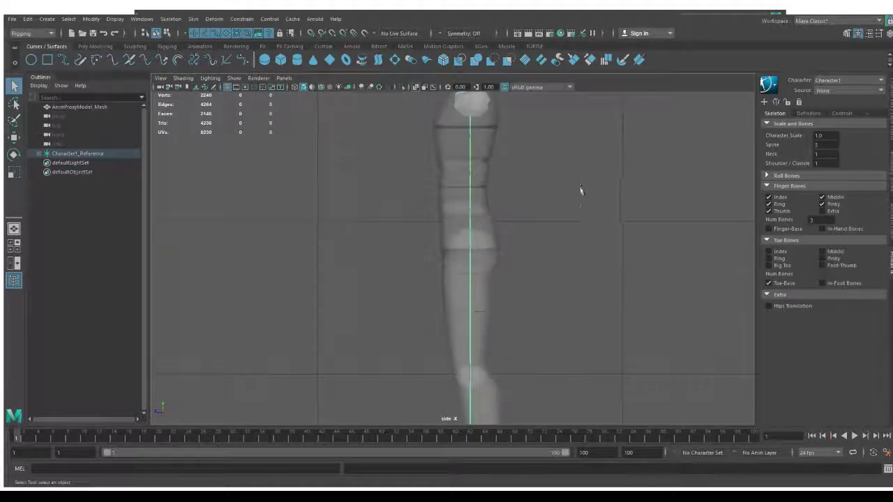
scroll(552, 269, "up", 5)
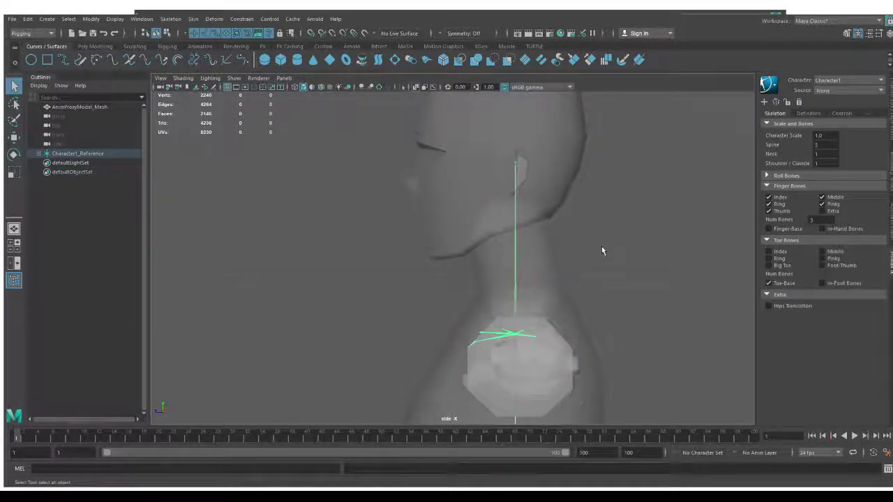
Step: Move the character's left clavicle joint down in the front view so the arm chain sits inside the arm mesh
middle_click_drag(602, 216, 530, 238, "alt")
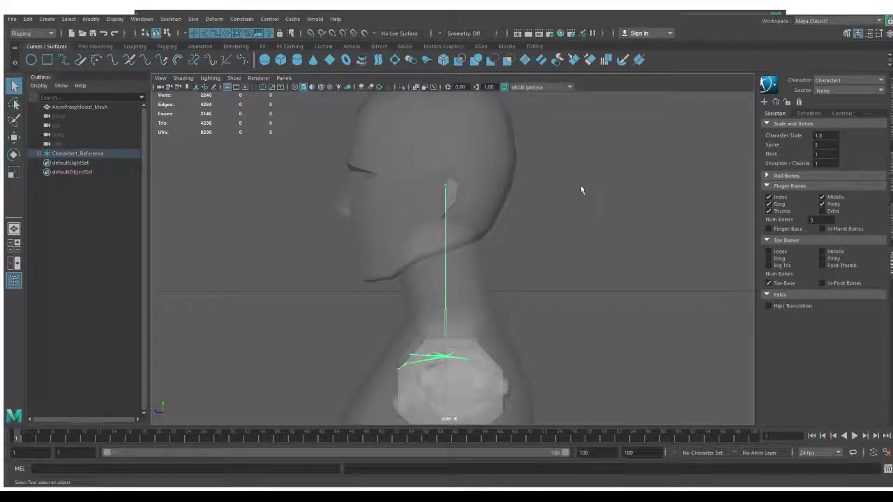
middle_click_drag(583, 189, 578, 228, "alt")
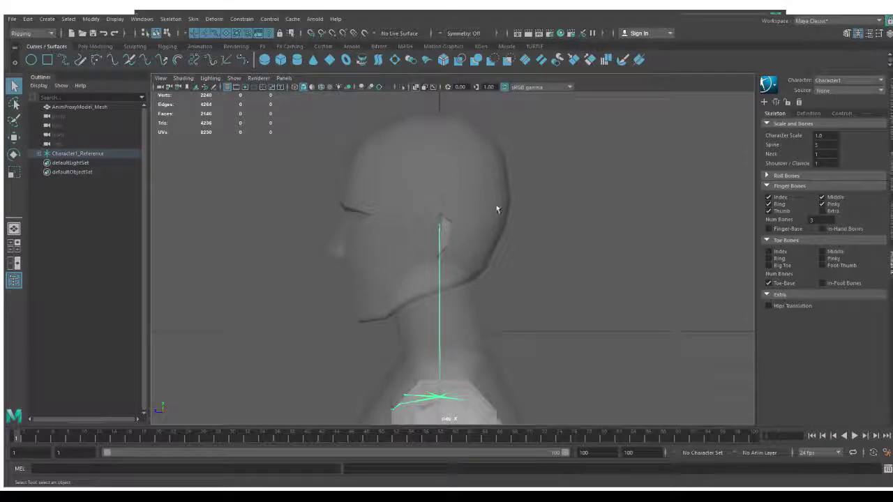
key("space")
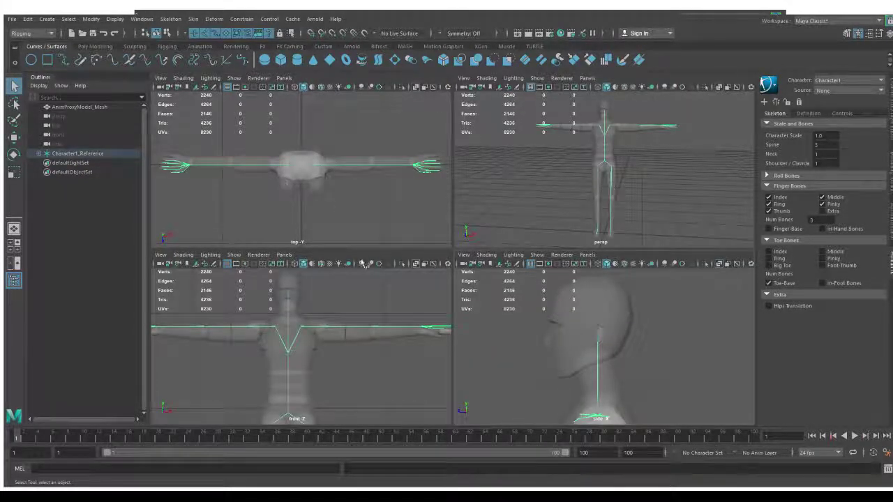
key("space")
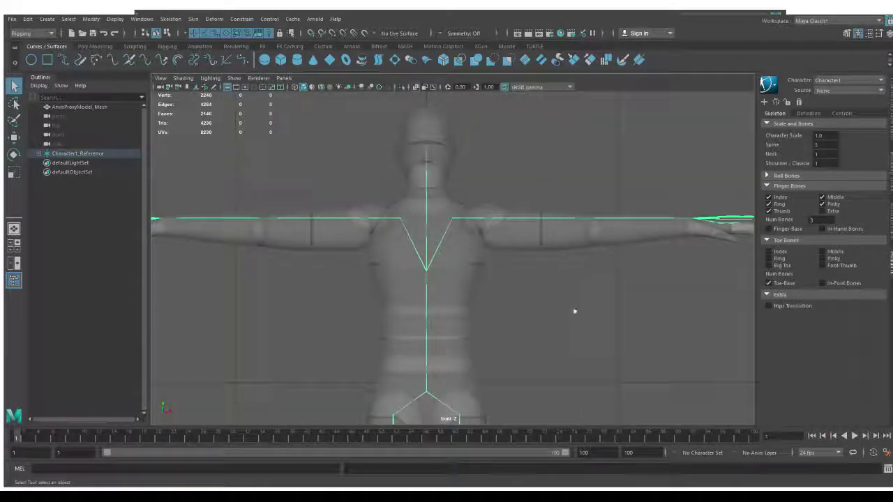
middle_click_drag(574, 309, 481, 279, "alt")
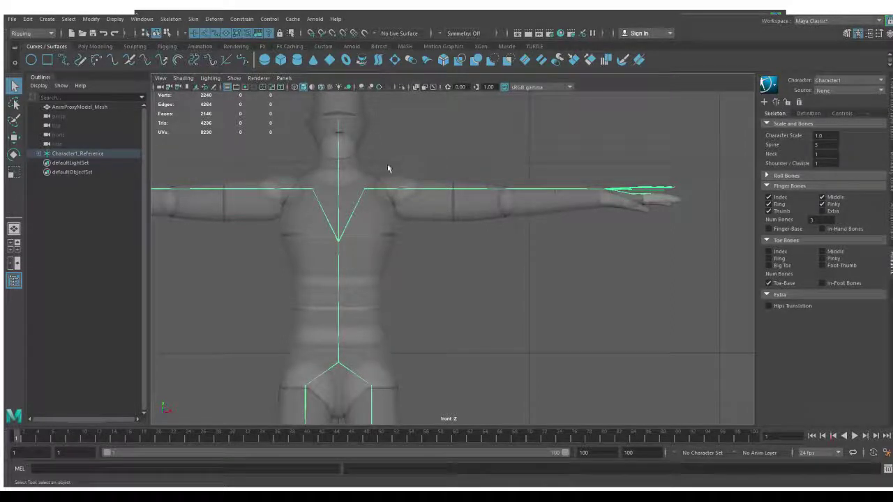
key("ctrl+z")
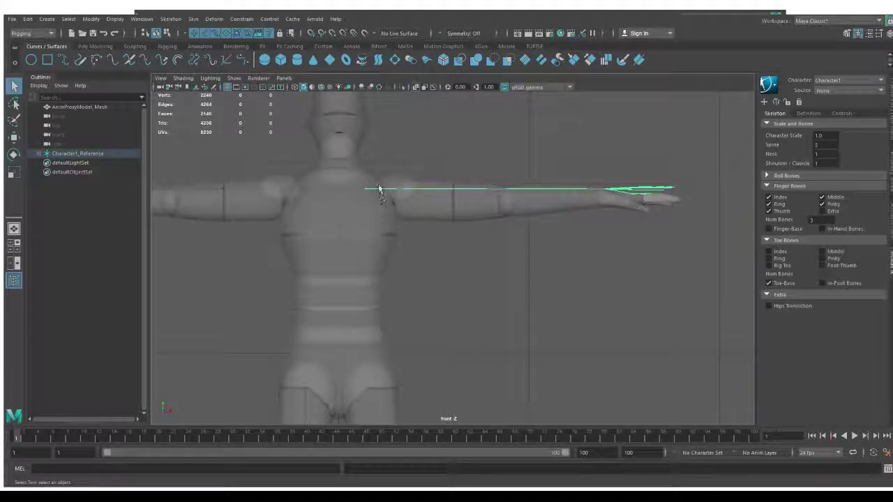
key("e")
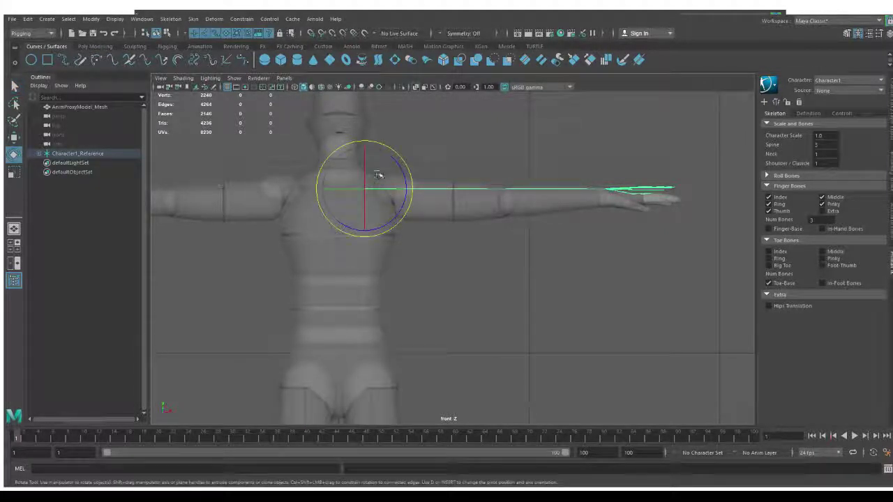
key("w")
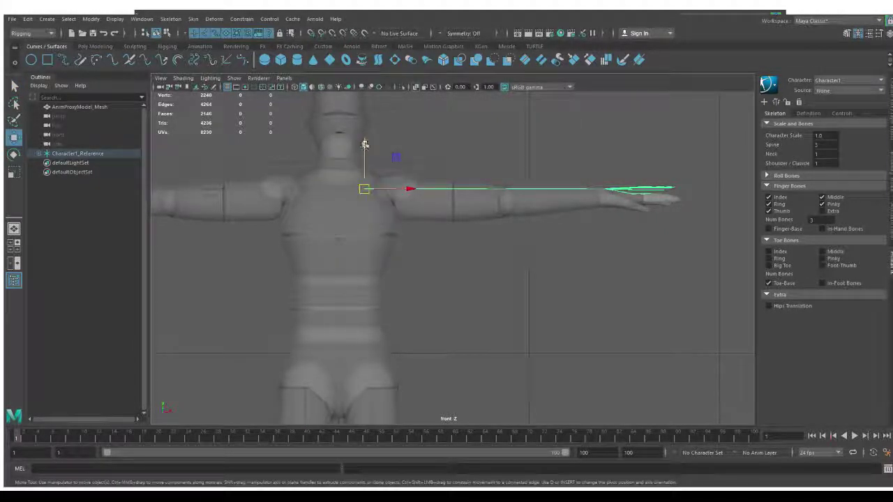
left_click_drag(364, 143, 365, 151)
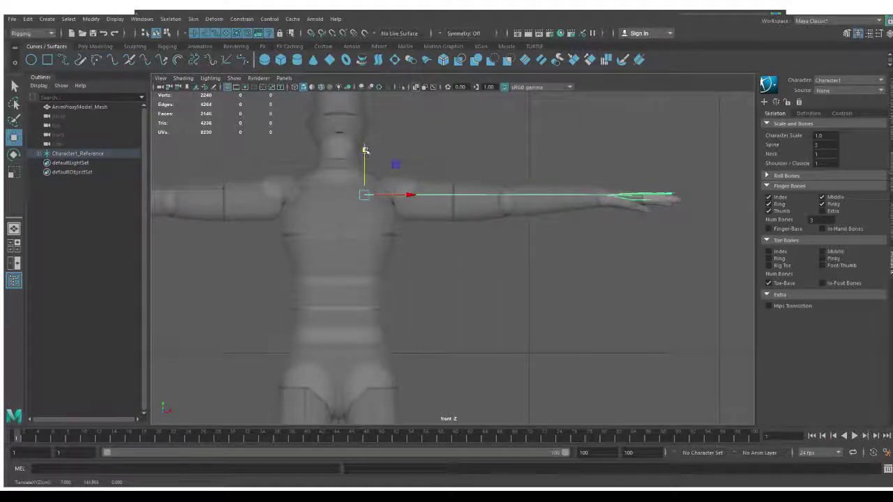
left_click_drag(365, 151, 364, 150)
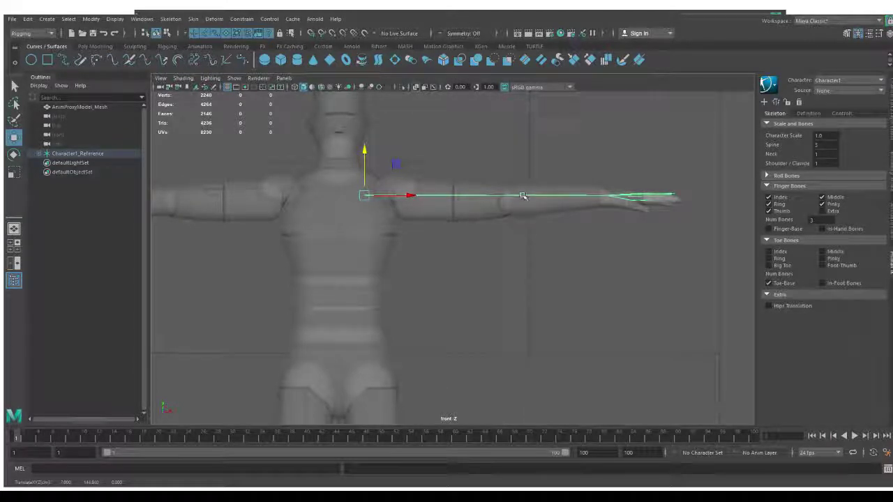
Step: Compare the left arm chain with the mesh from above, then lower the clavicle joint further to about 144.5 cm in Y
key("space")
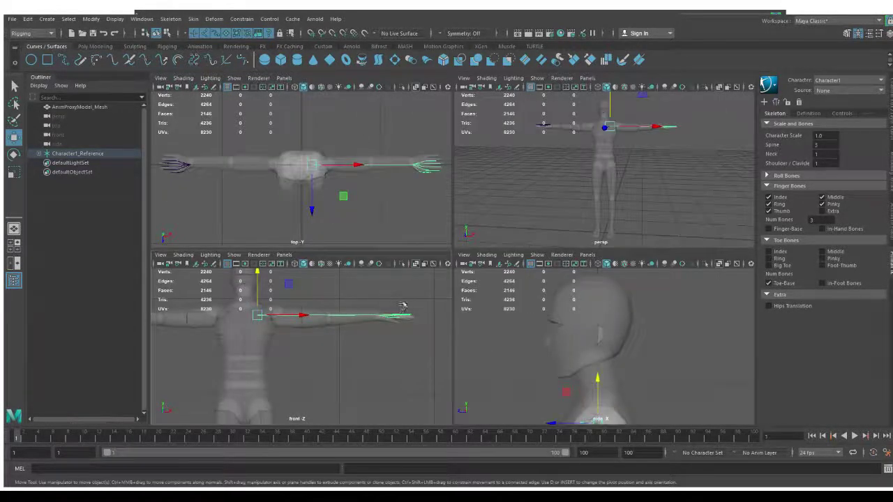
key("space")
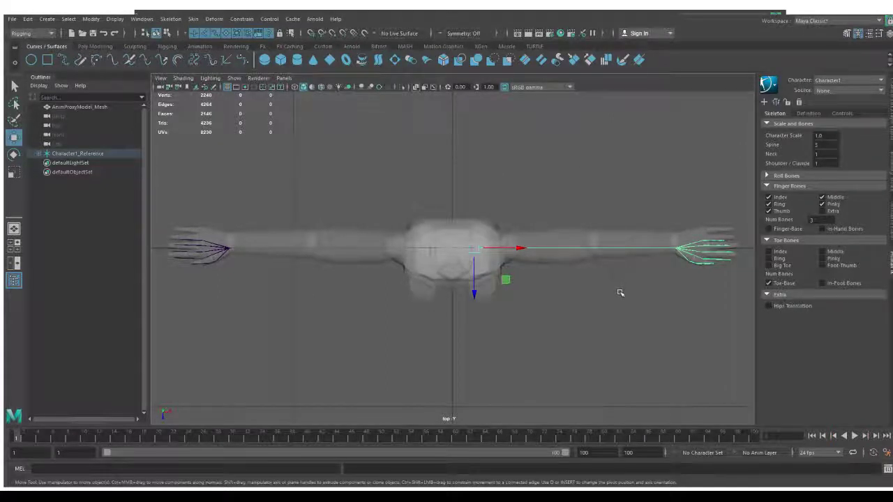
key("space")
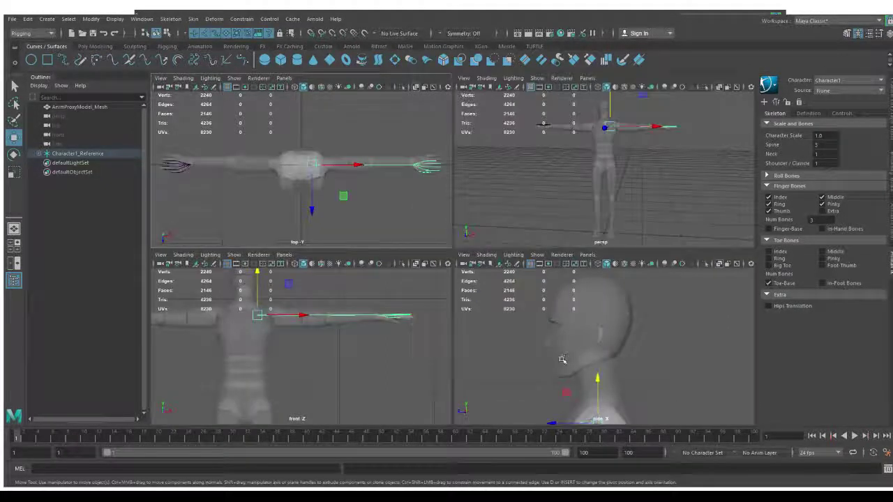
key("space")
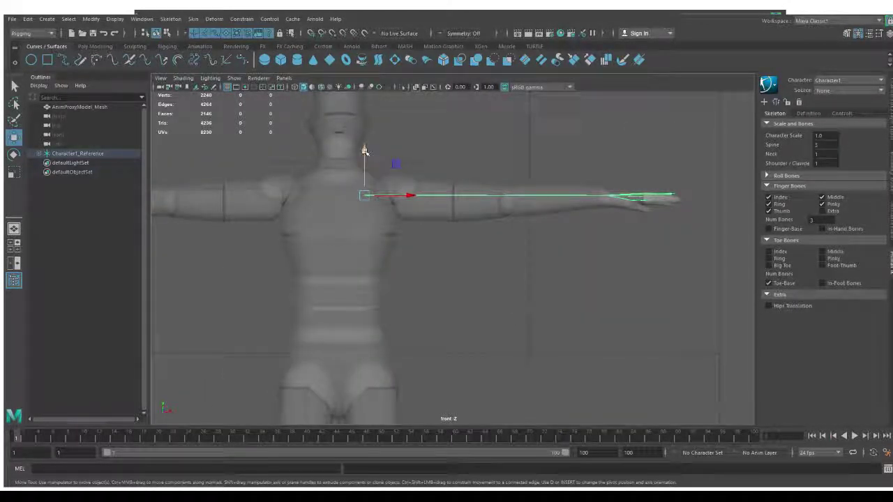
left_click_drag(363, 150, 365, 150)
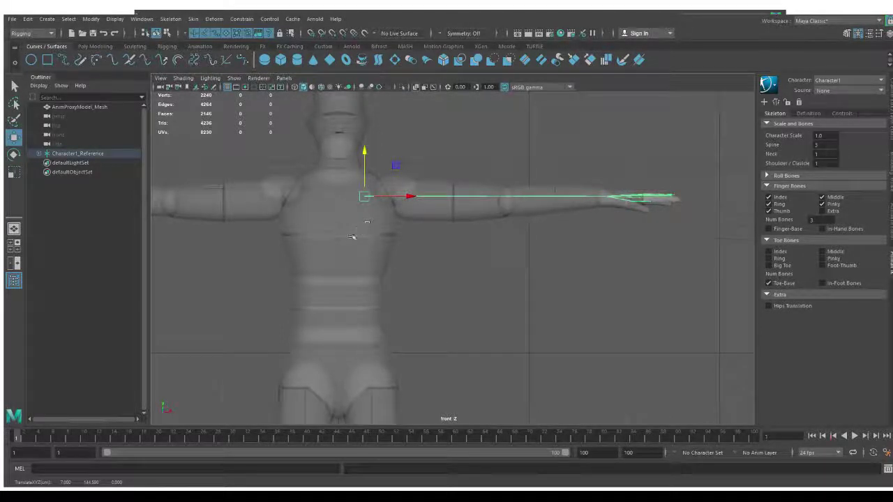
Step: Rotate the left clavicle joint slightly backward about the vertical axis in the top view to line the arm chain up with the mesh
key("space")
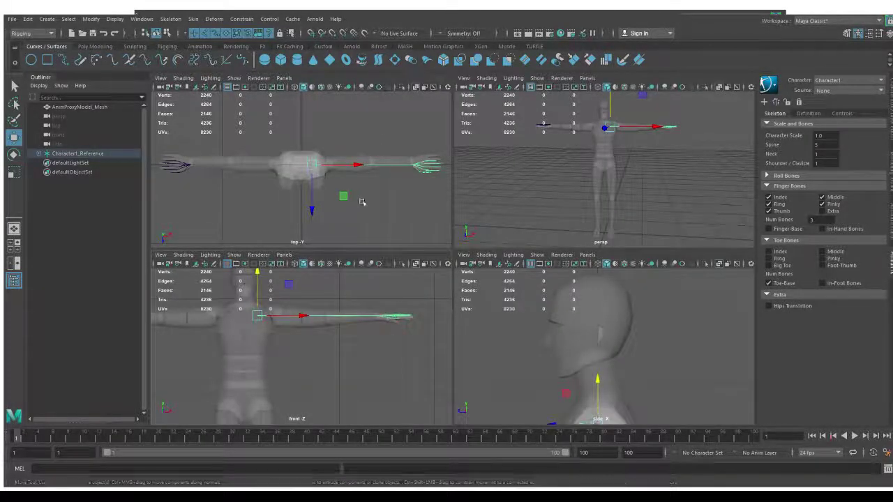
key("space")
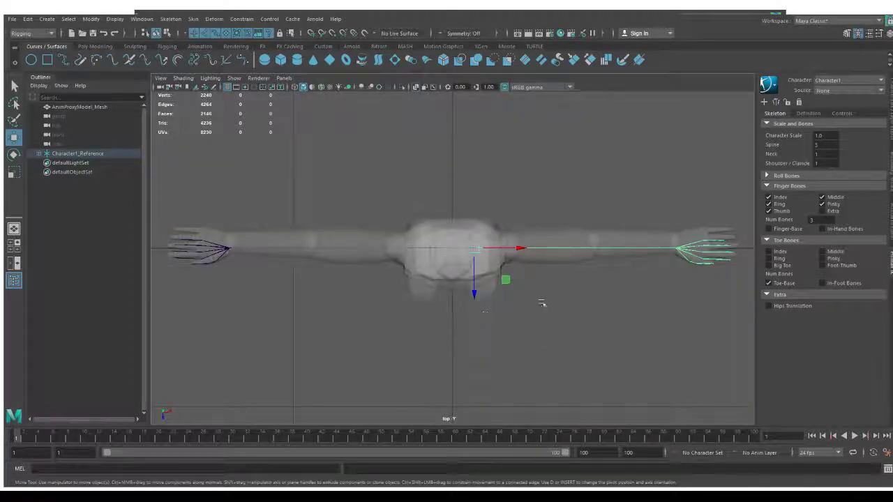
middle_click_drag(542, 303, 377, 295, "alt")
scroll(379, 298, "up", 2)
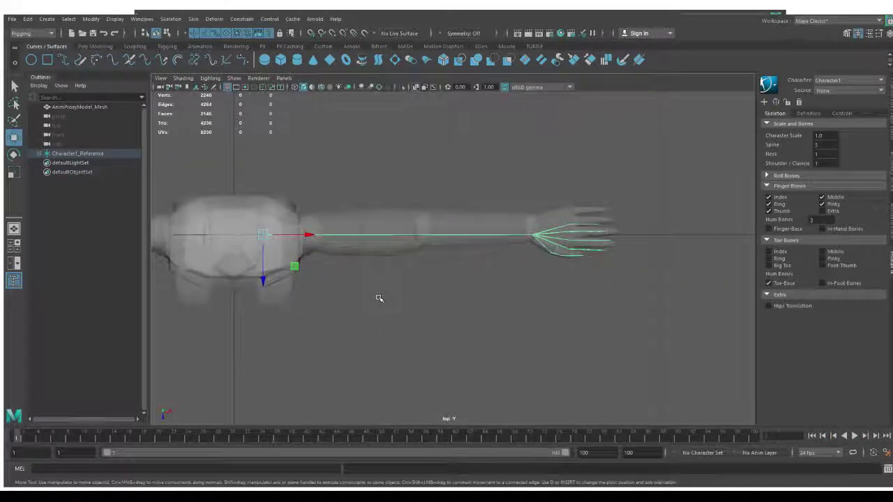
middle_click_drag(478, 307, 520, 309, "alt")
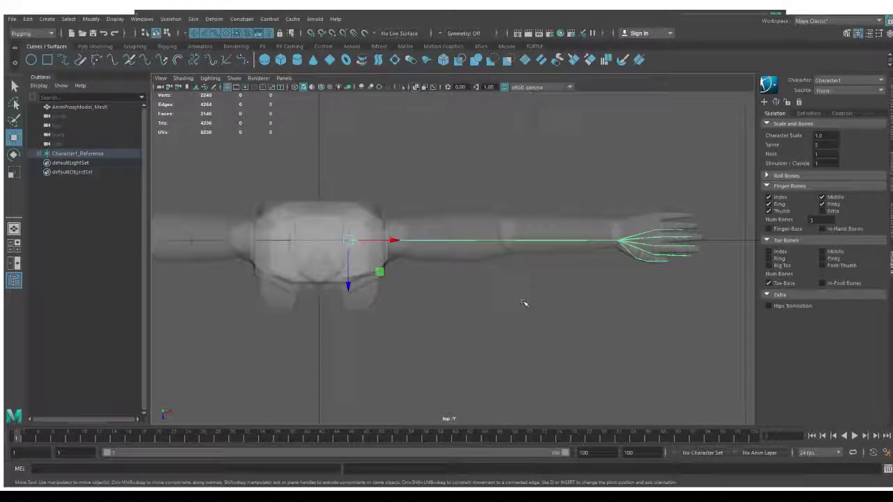
key("e")
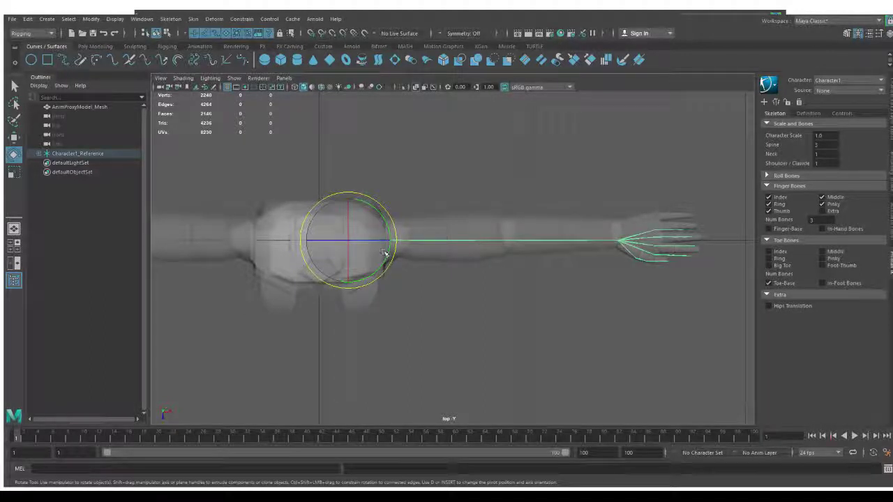
left_click_drag(387, 254, 389, 255)
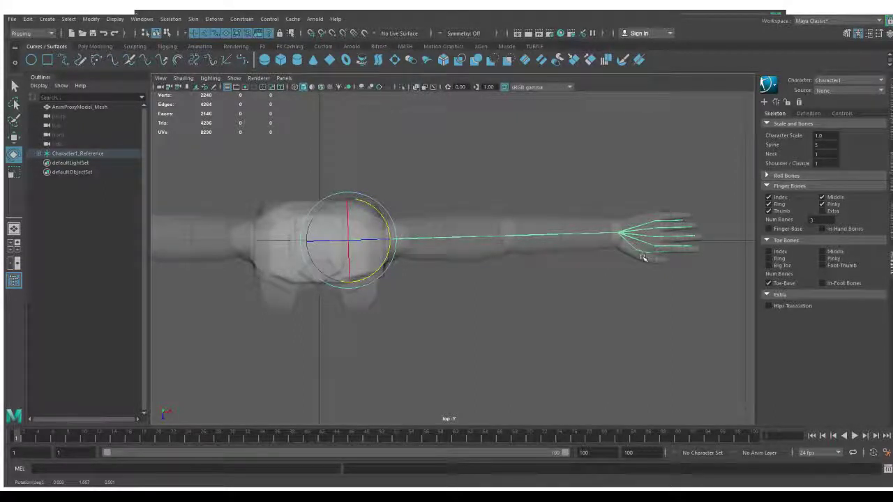
Step: Undo the last small rotation and select the left hand's middle finger base joint in the top view
middle_click_drag(657, 322, 597, 276, "alt")
scroll(589, 307, "up", 4)
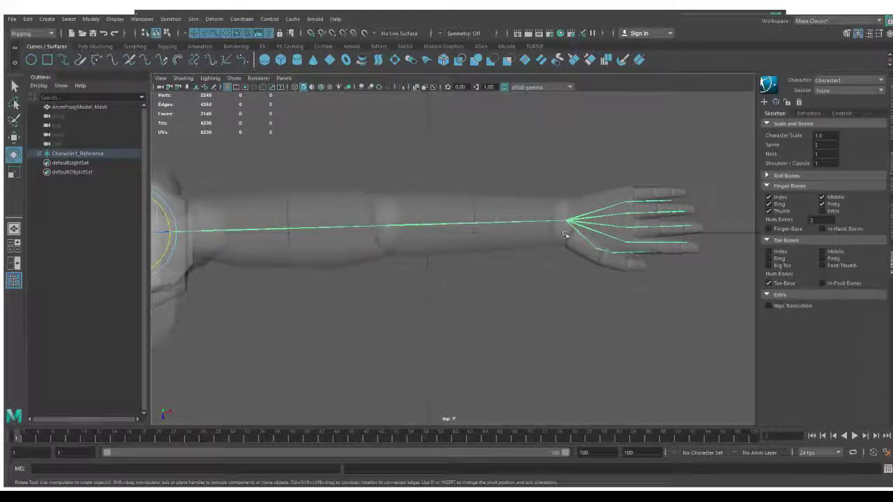
middle_click_drag(615, 293, 556, 277, "alt")
scroll(555, 277, "up", 4)
middle_click_drag(500, 295, 398, 305, "alt")
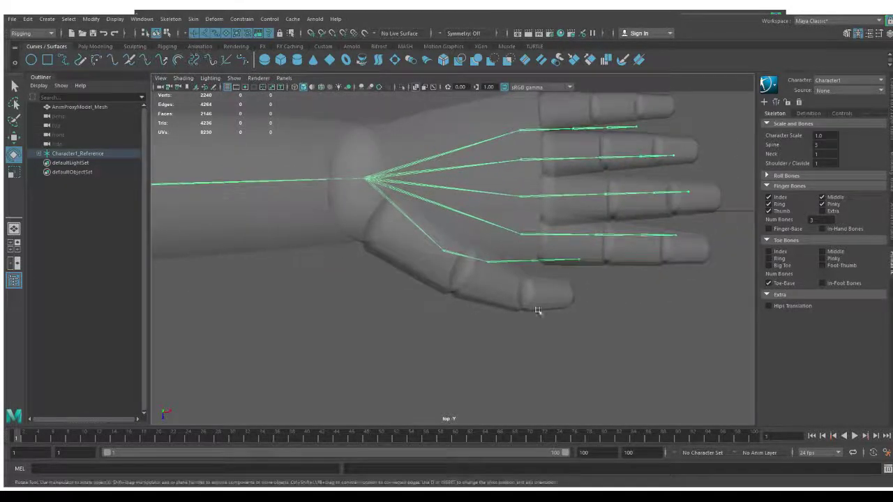
left_click_drag(563, 314, 558, 355, "alt")
left_click(491, 238)
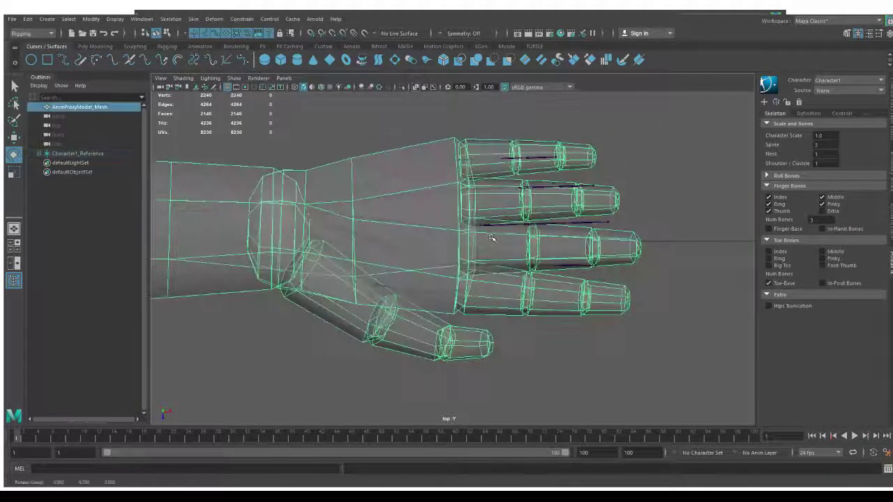
key("ctrl+z")
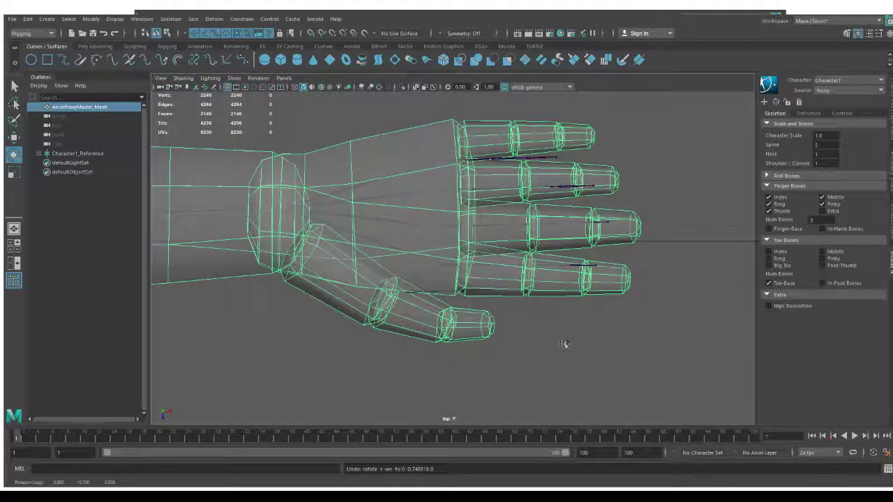
left_click_drag(493, 328, 497, 252, "alt")
left_click(497, 250)
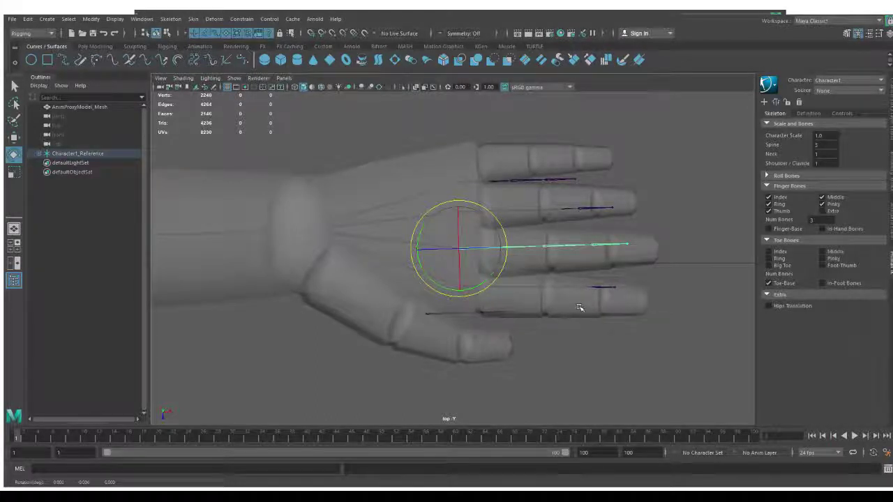
Step: Select the character mesh AnimProxyModel_Mesh and show its transform channels in place of the HumanIK settings
left_click(579, 308)
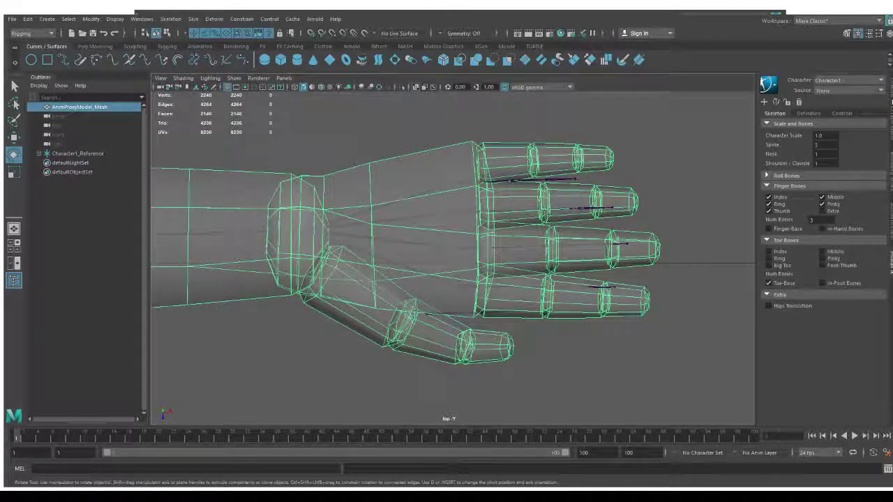
left_click(890, 102)
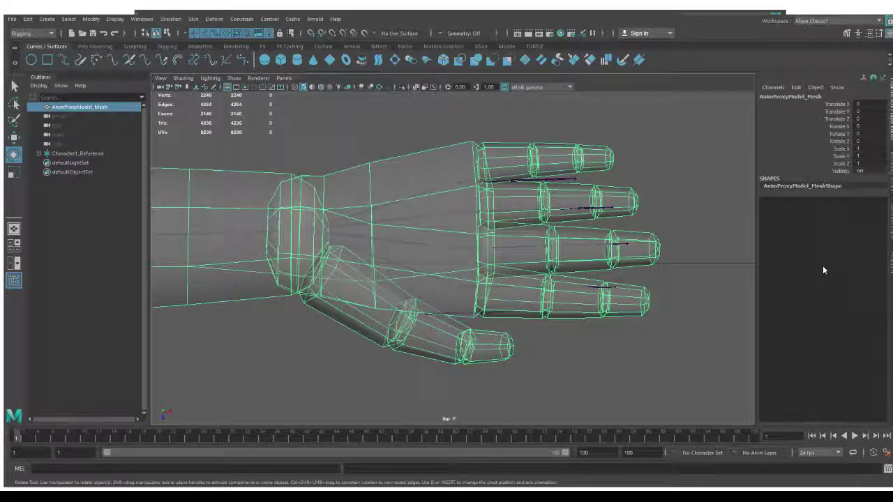
left_click(639, 132)
left_click_drag(471, 130, 494, 148)
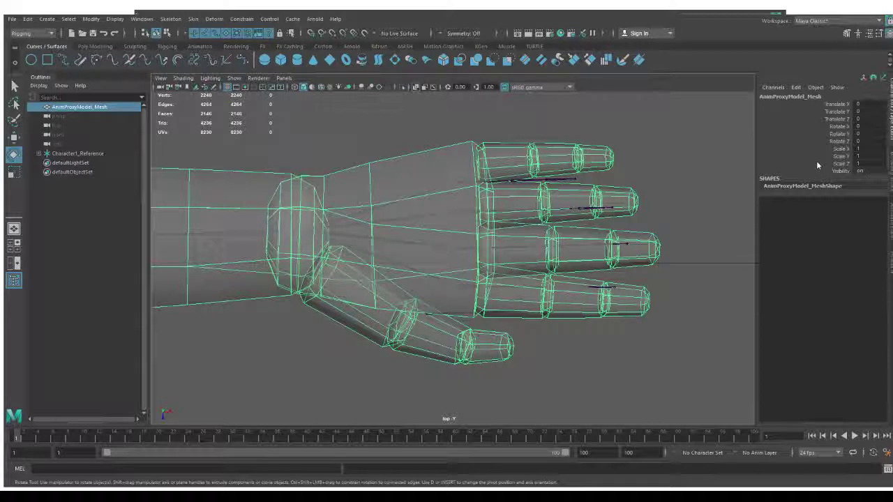